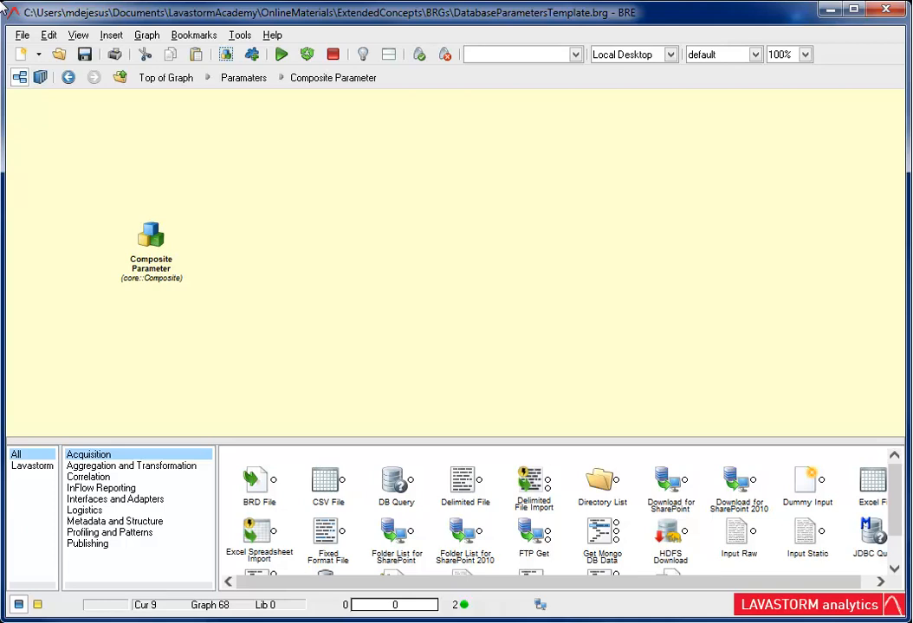
- Declare a new parameter named DuplicateDetection on the Composite Parameter node
double_click(150, 236)
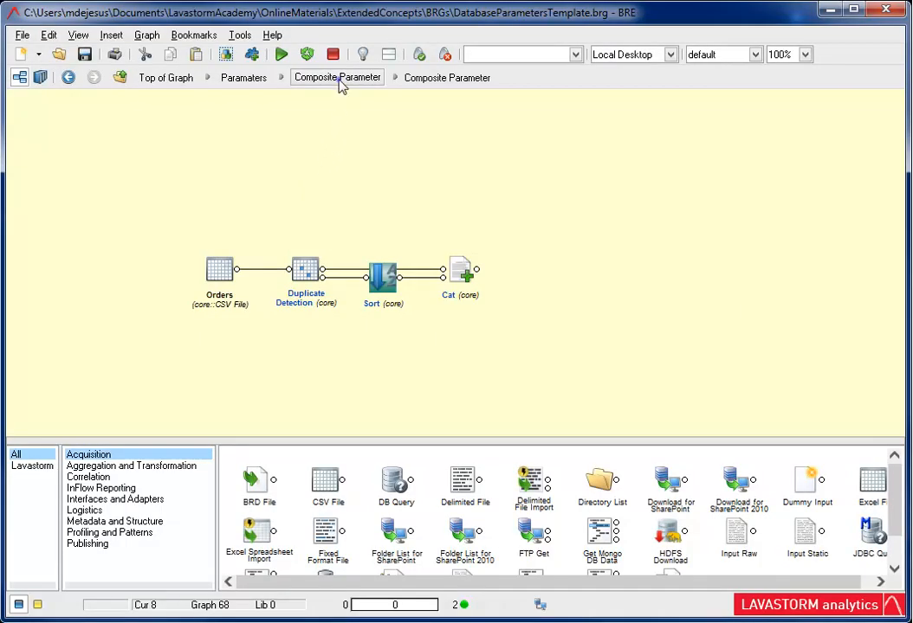
click(336, 77)
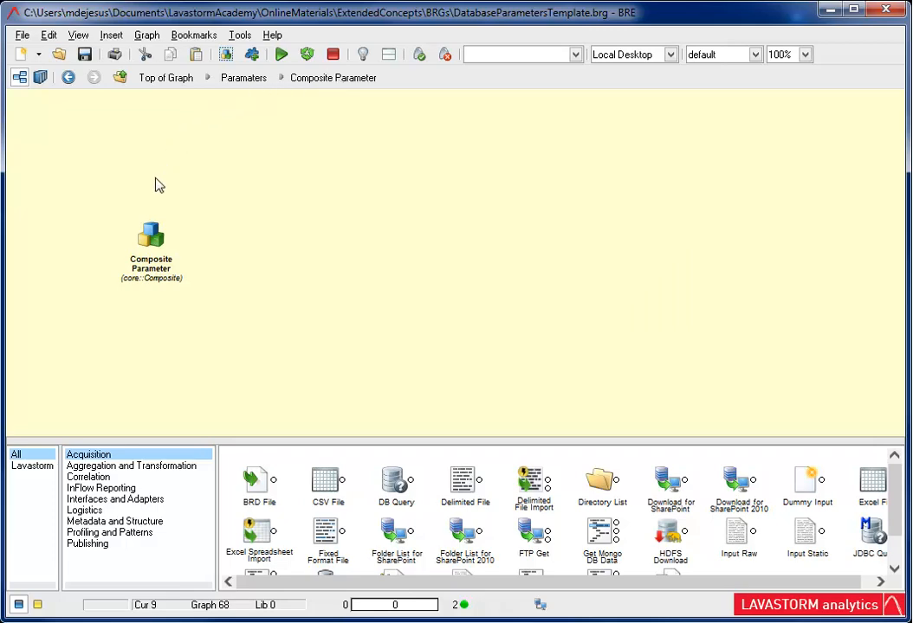
right_click(152, 236)
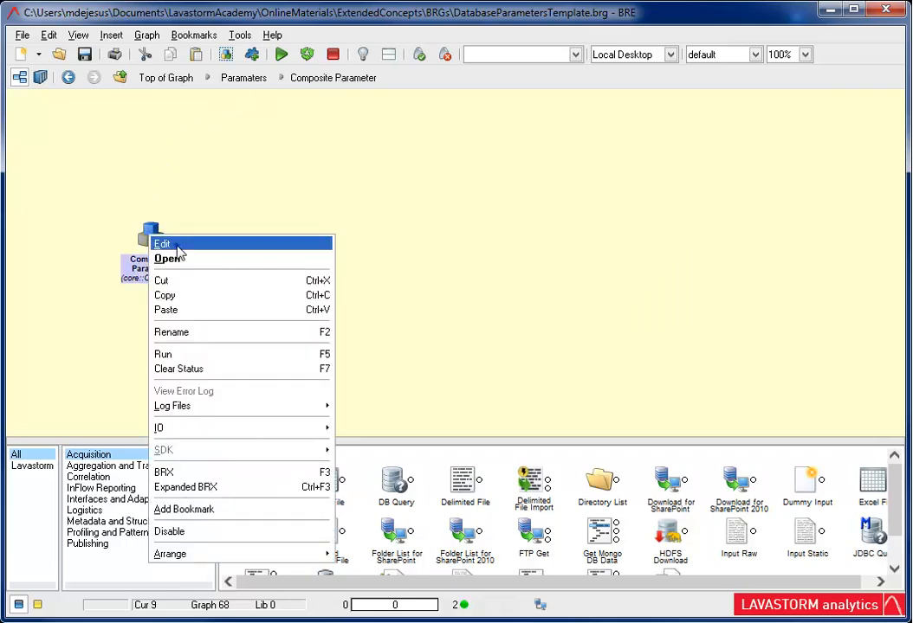
click(164, 244)
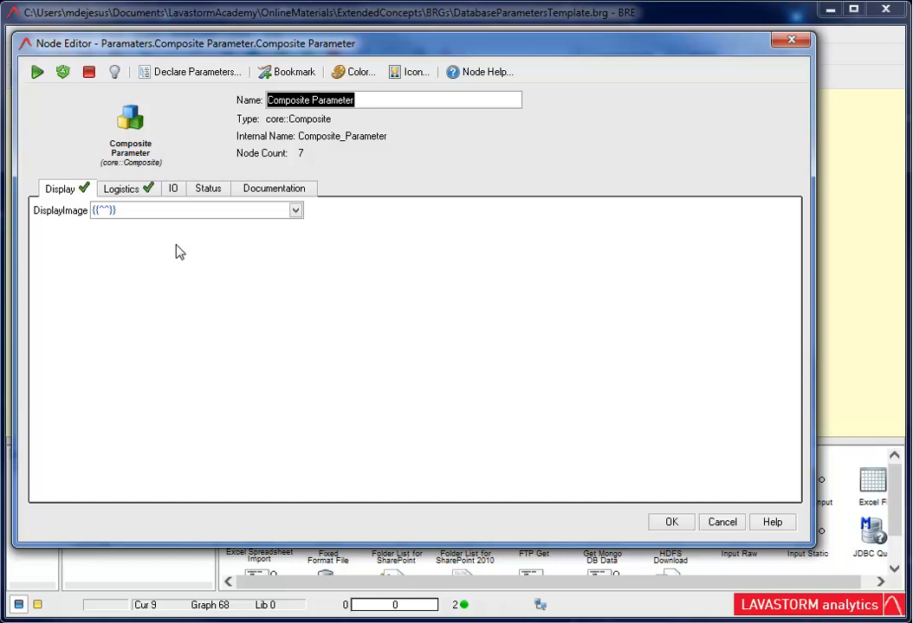
click(177, 73)
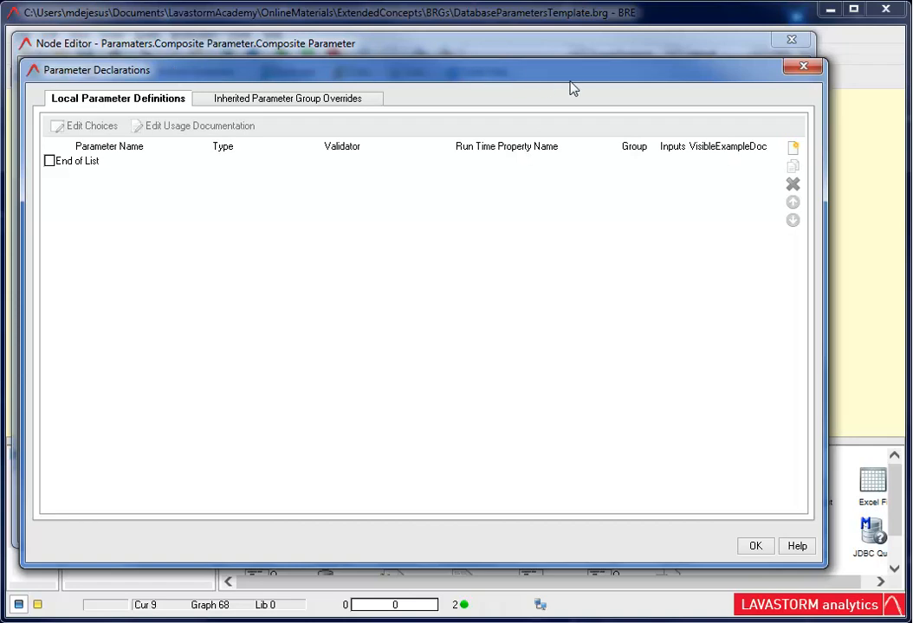
click(794, 152)
text(Duplica)
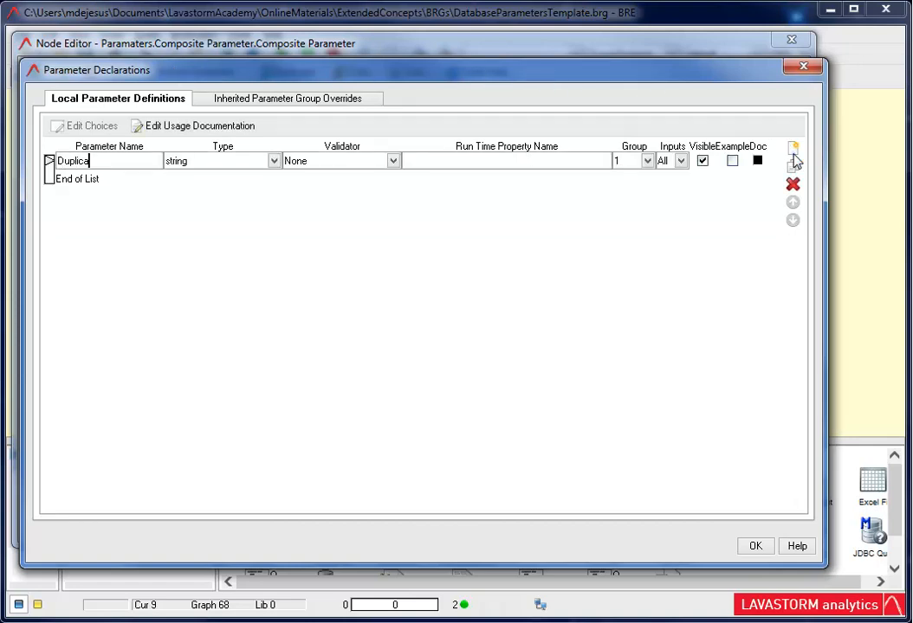
text(teDetection)
click(647, 162)
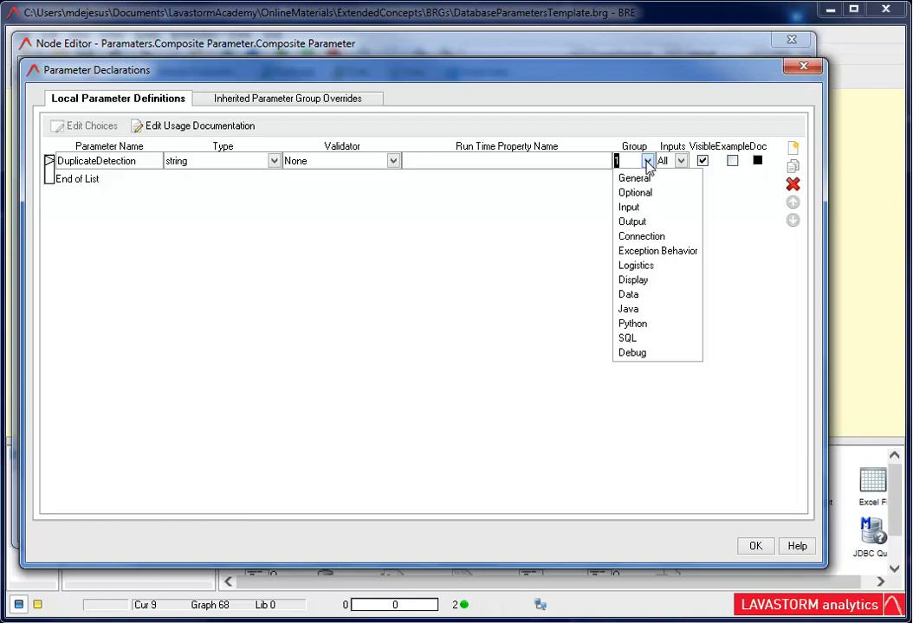
- Add the usage documentation "Enter the fields you want to check for duplicates" to the DuplicateDetection parameter, save it and accept the declaration
click(230, 126)
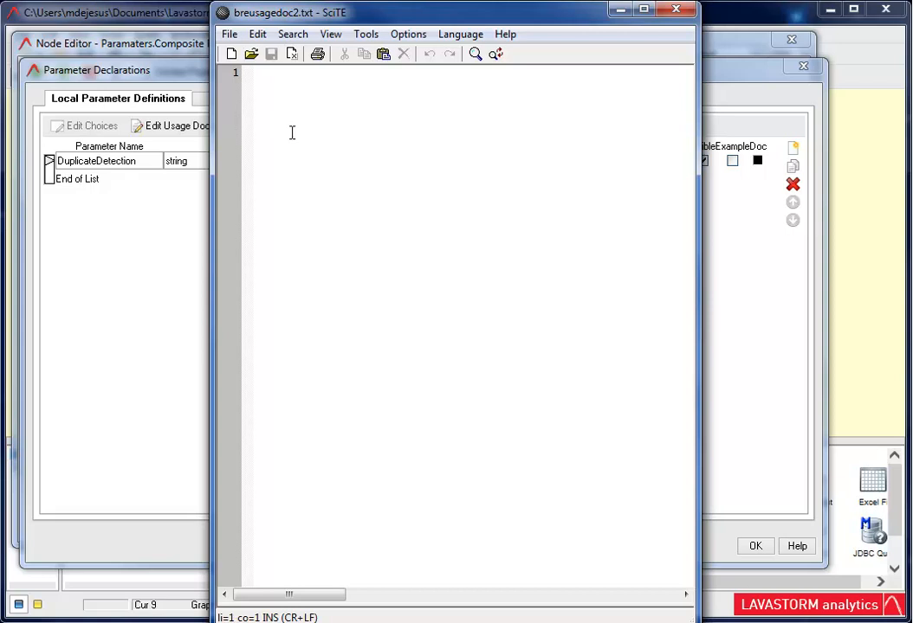
text(Enter the fields you want to check for duplicates)
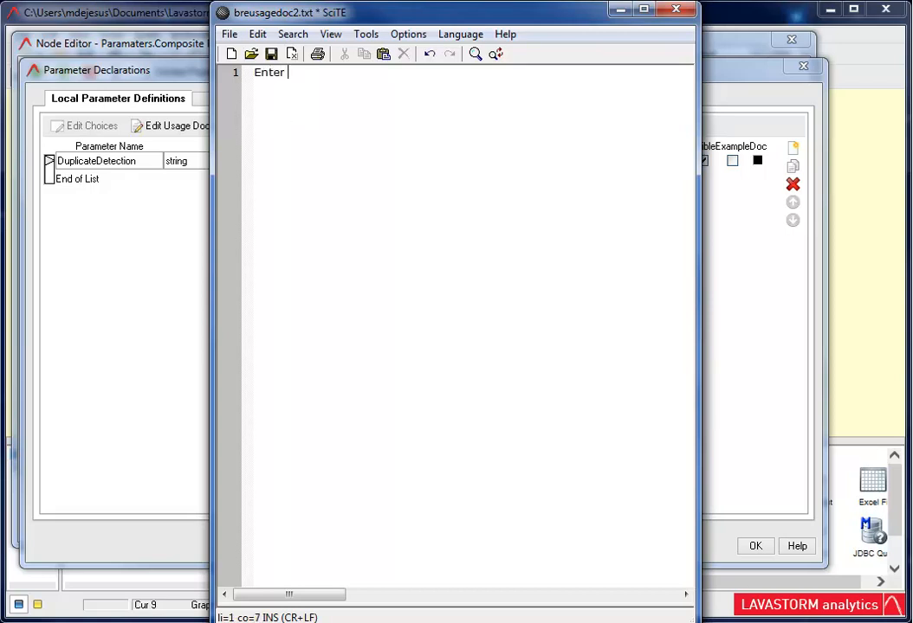
click(676, 9)
click(393, 378)
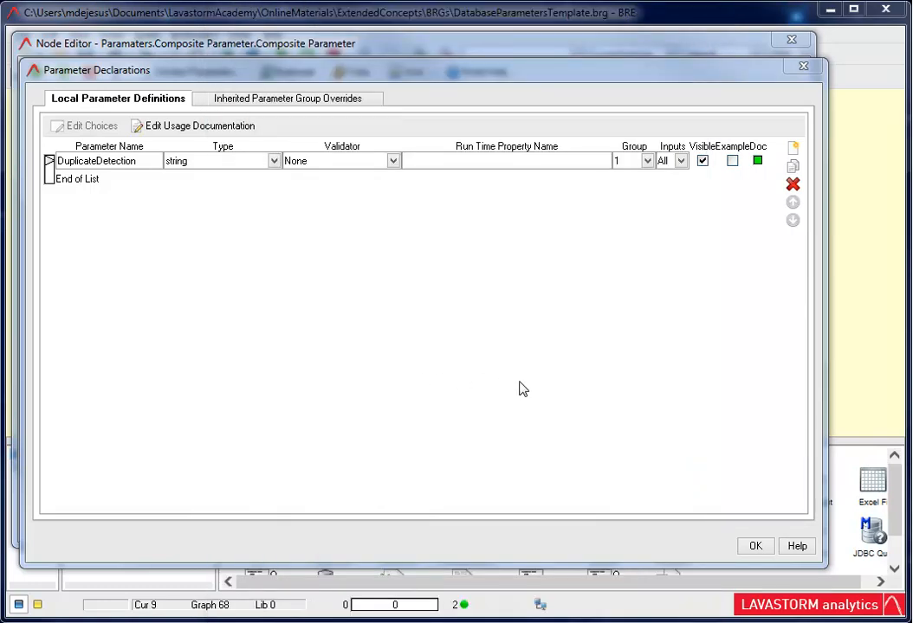
click(752, 548)
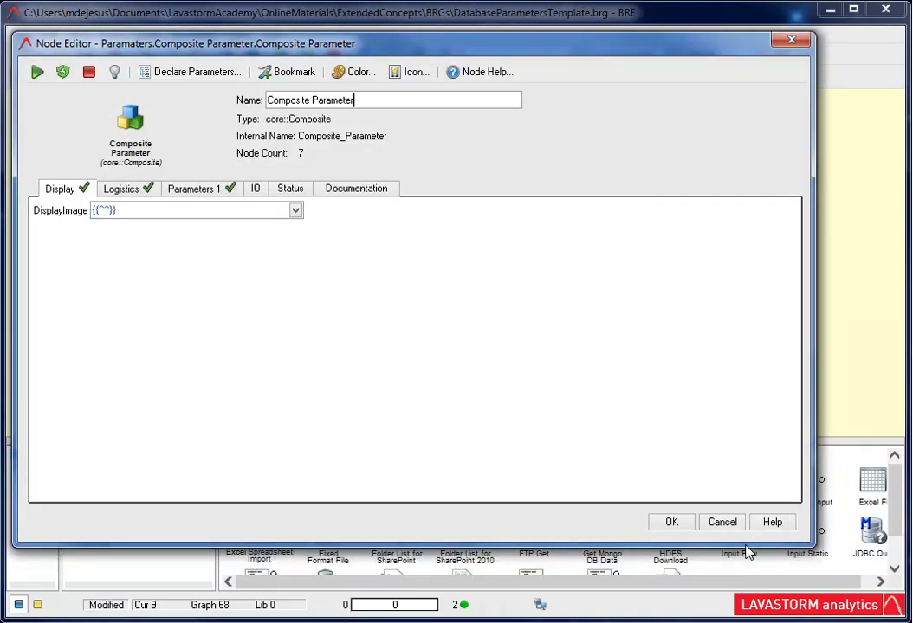
- Set the composite node's DuplicateDetection parameter to "CustomerID, EmployeeID", apply it and check the value in the node's editor
click(205, 194)
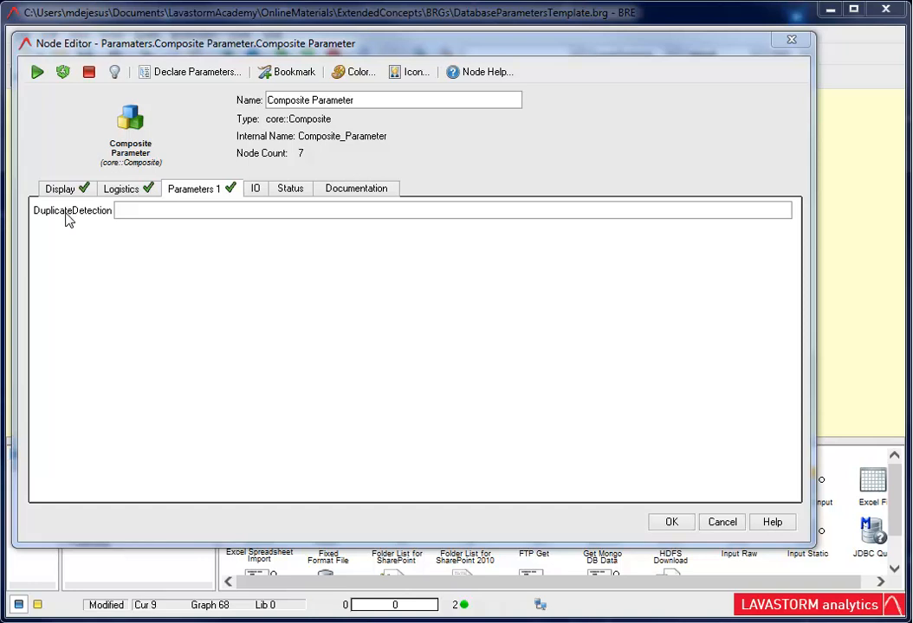
mouse_move(66, 215)
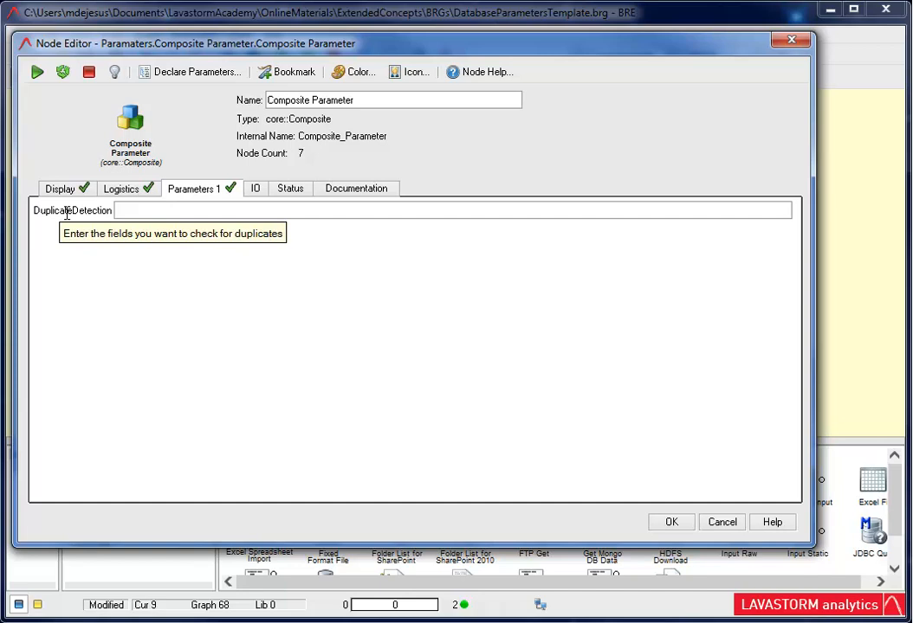
click(134, 208)
text(CustomerID, EmployeeID)
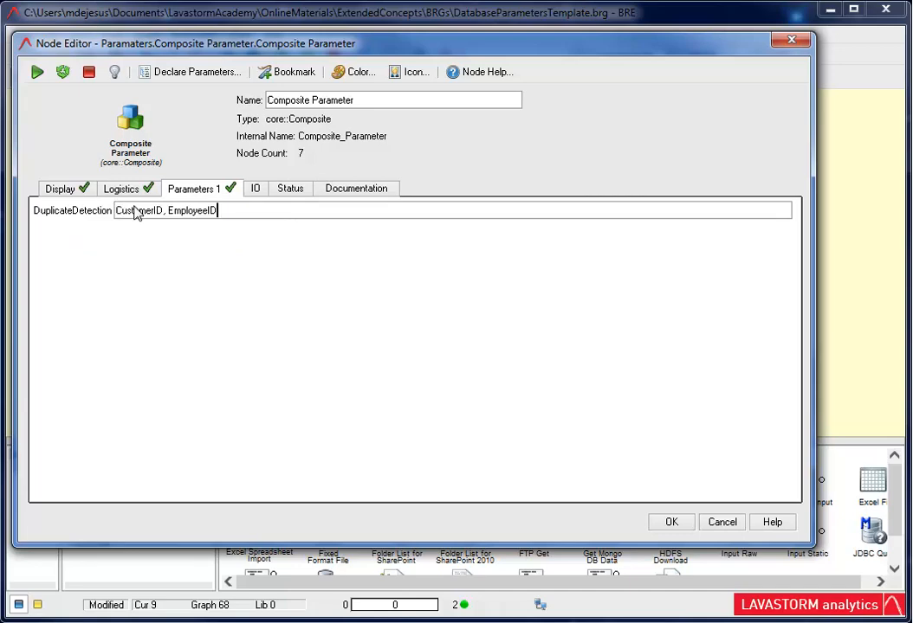
click(671, 523)
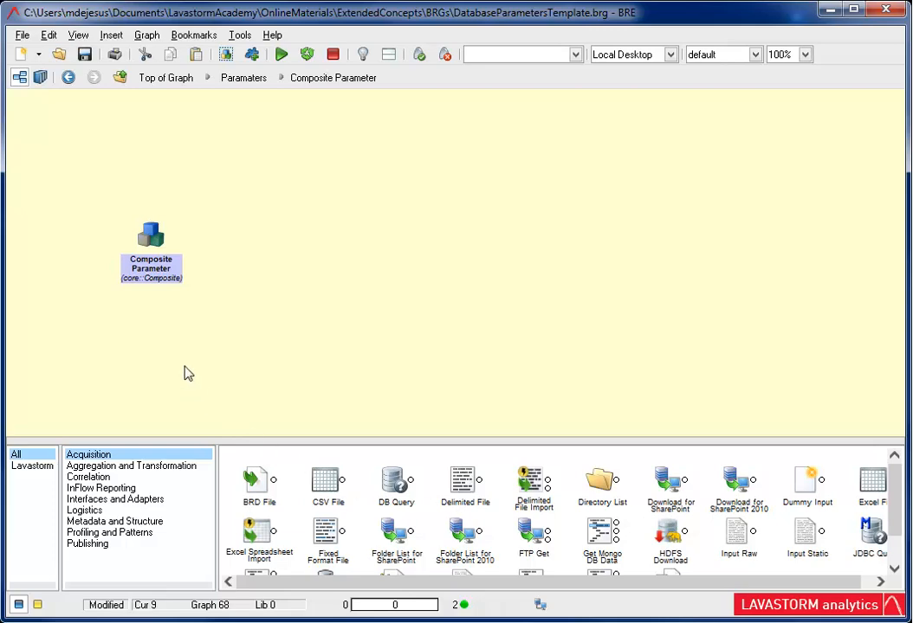
right_click(153, 235)
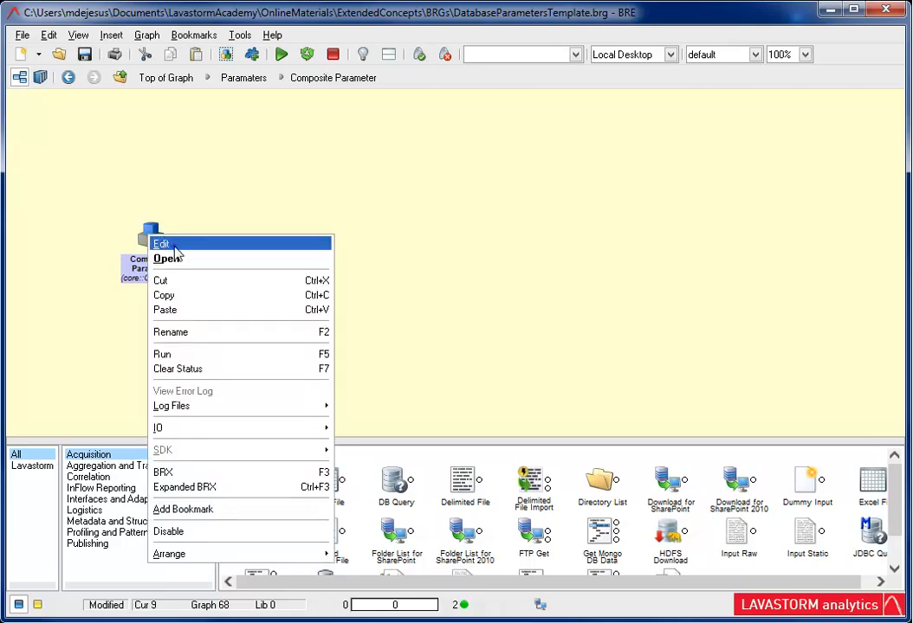
click(161, 244)
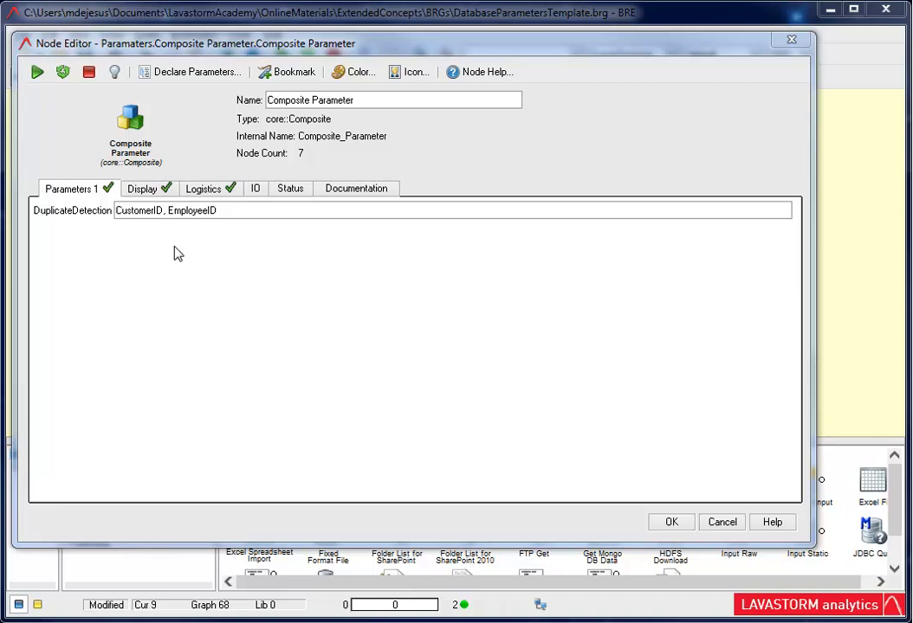
click(681, 523)
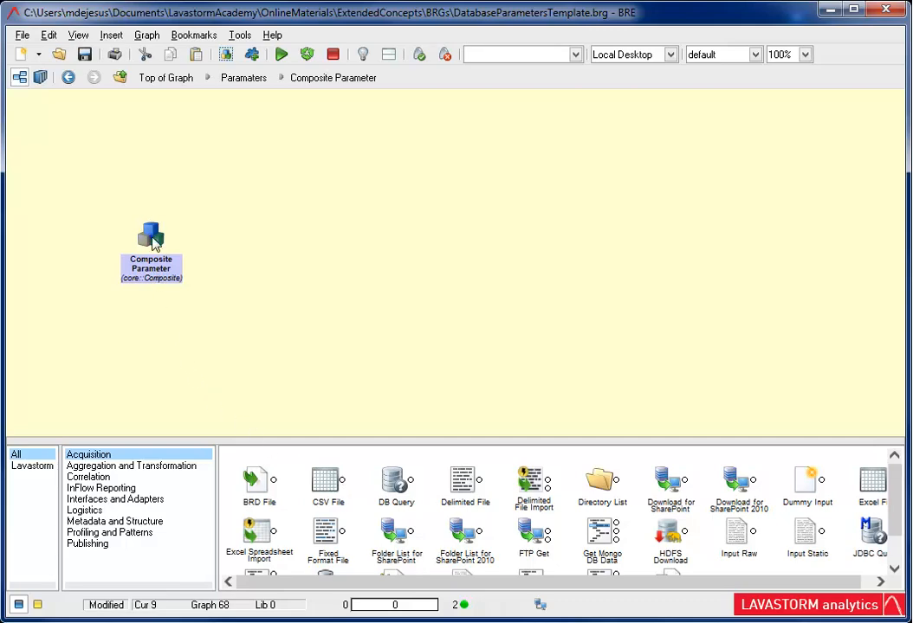
- Inside the composite, replace the Duplicate Detection node's input expression with the parameter reference {{^DuplicateDetection^}}
double_click(150, 235)
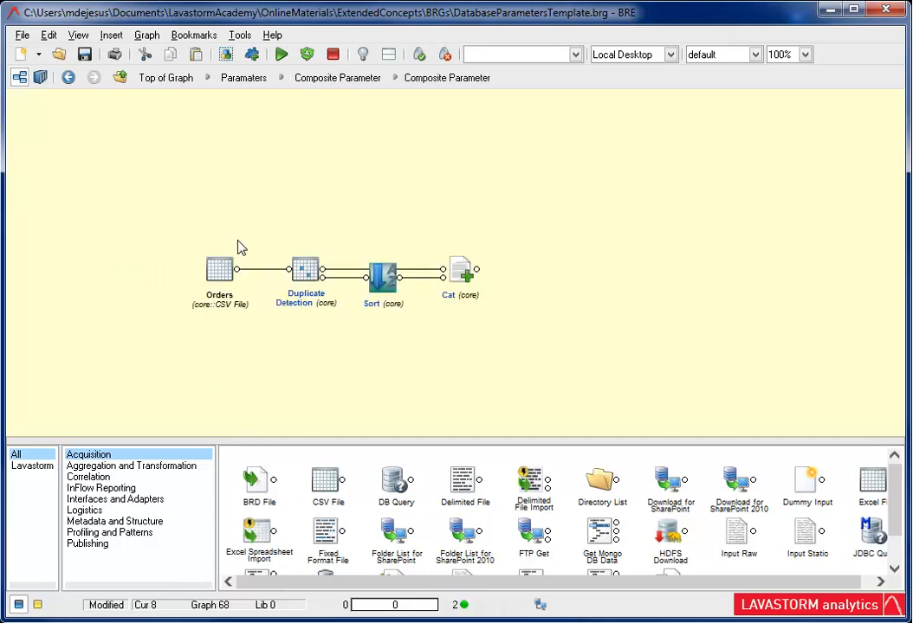
double_click(303, 269)
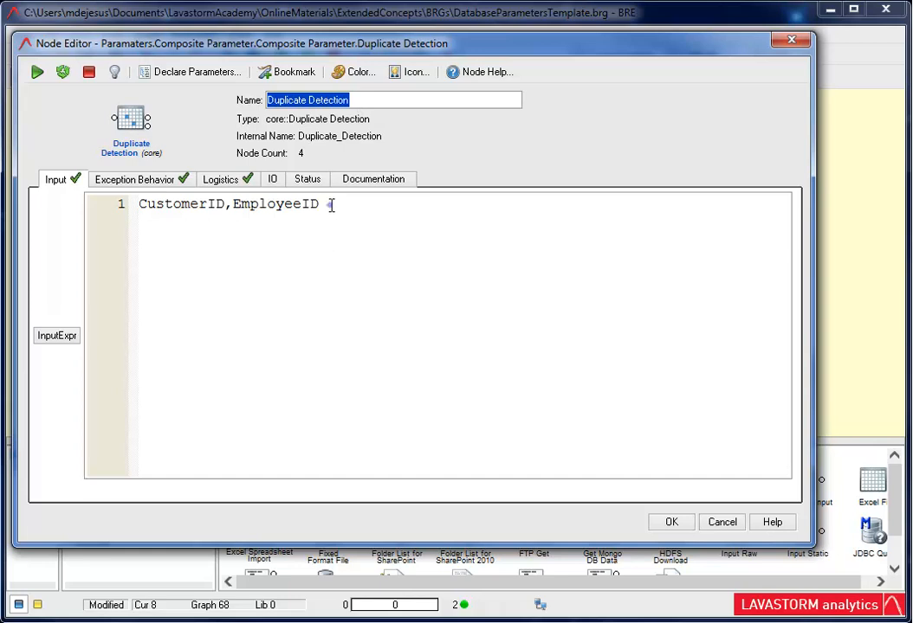
drag(331, 205, 138, 205)
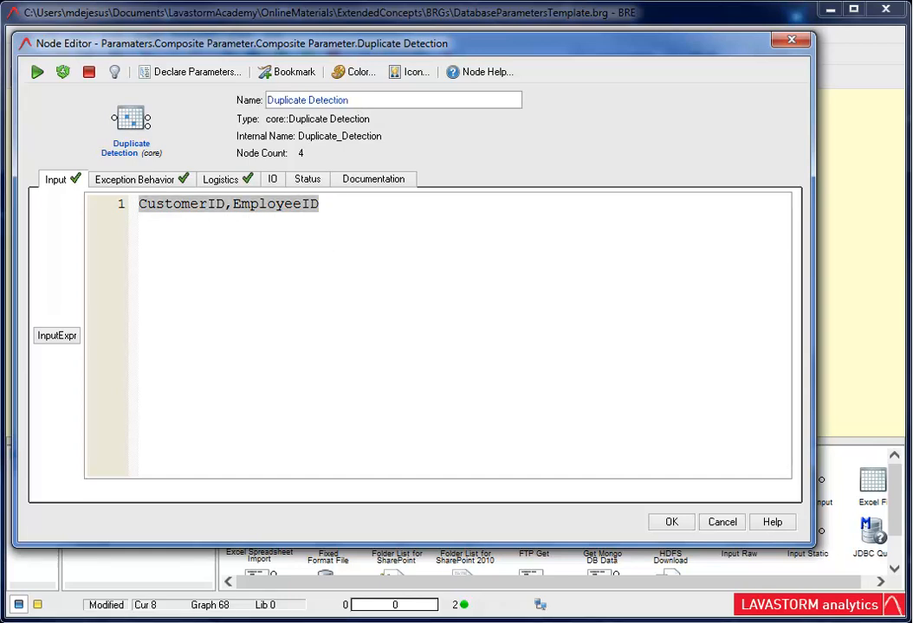
text({{^D)
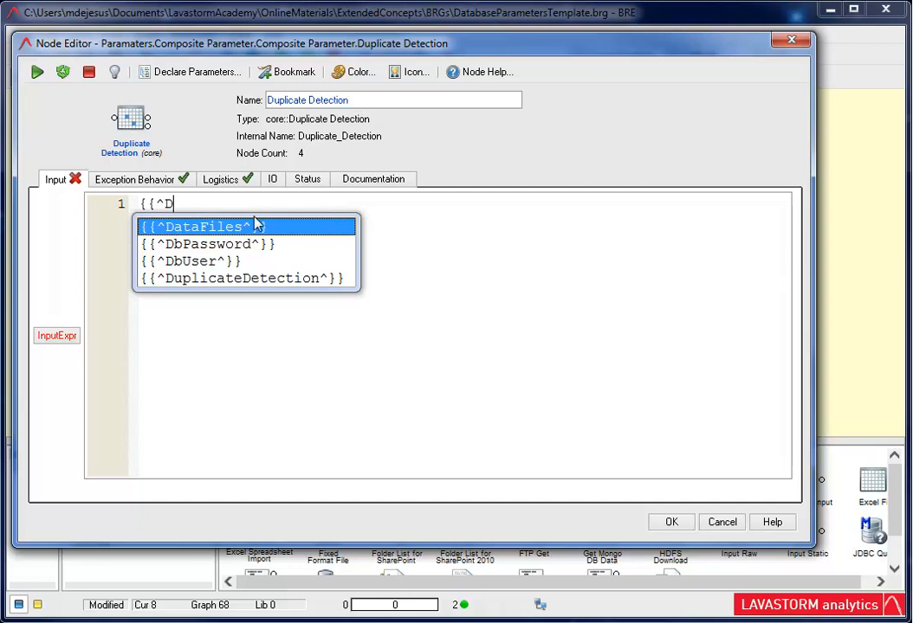
click(212, 279)
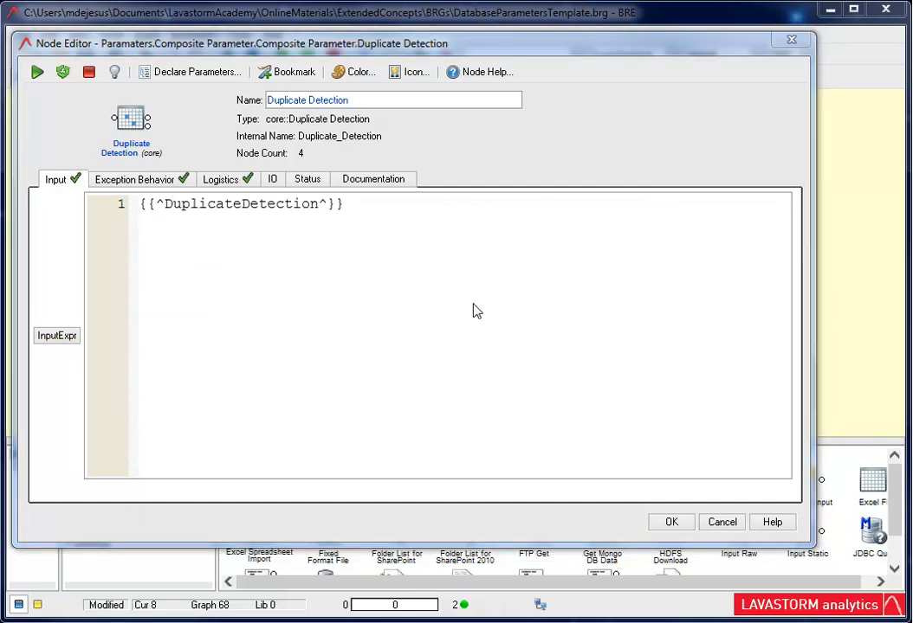
click(672, 523)
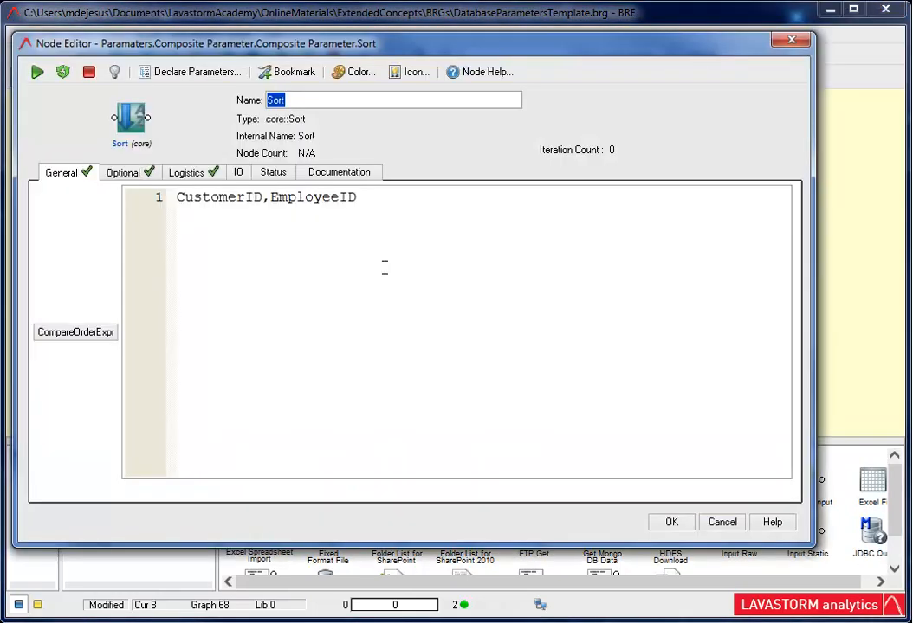
- Replace the Sort node's CompareOrderExpr with the container parameter DuplicateDetection and apply the change
triple_click(371, 197)
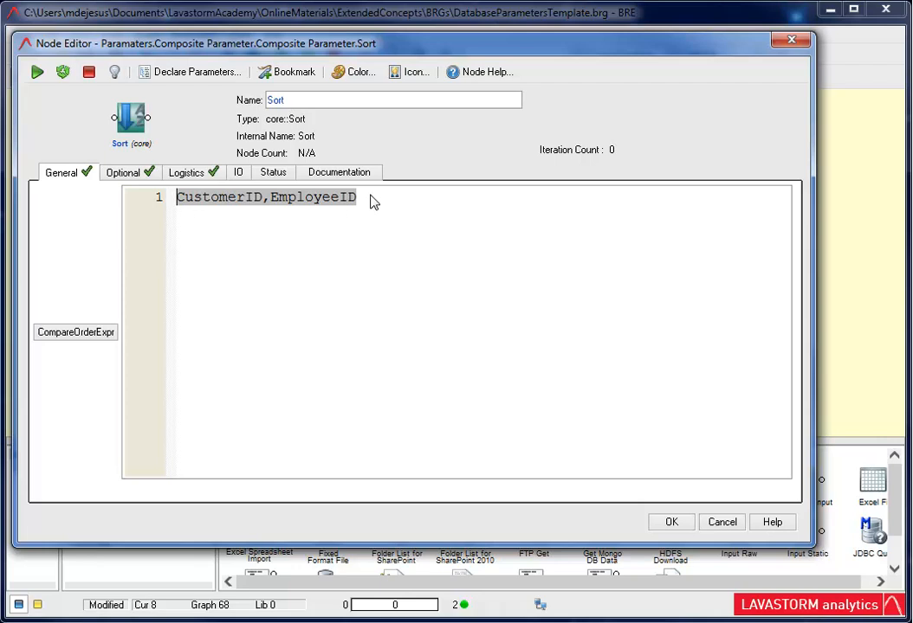
right_click(264, 198)
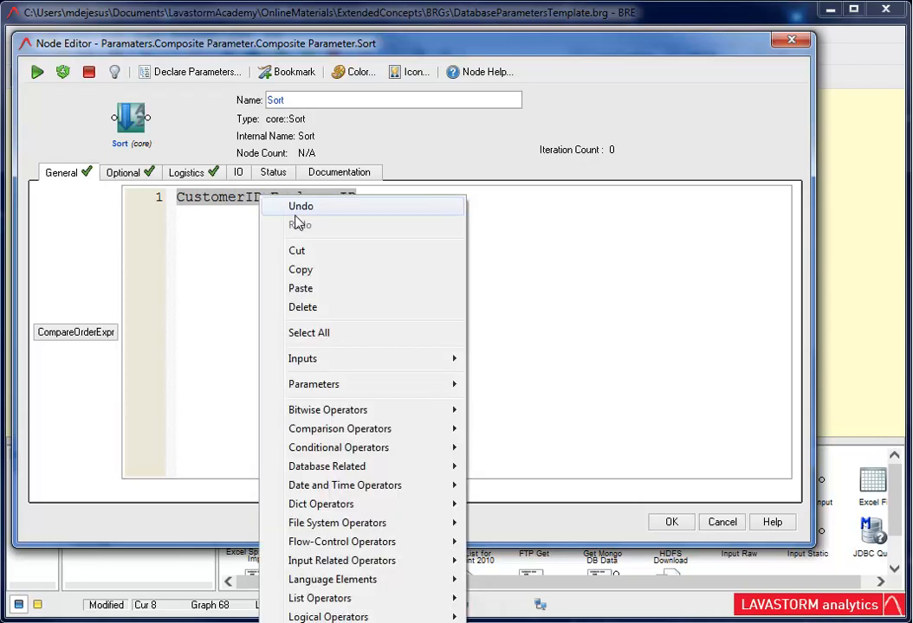
mouse_move(324, 389)
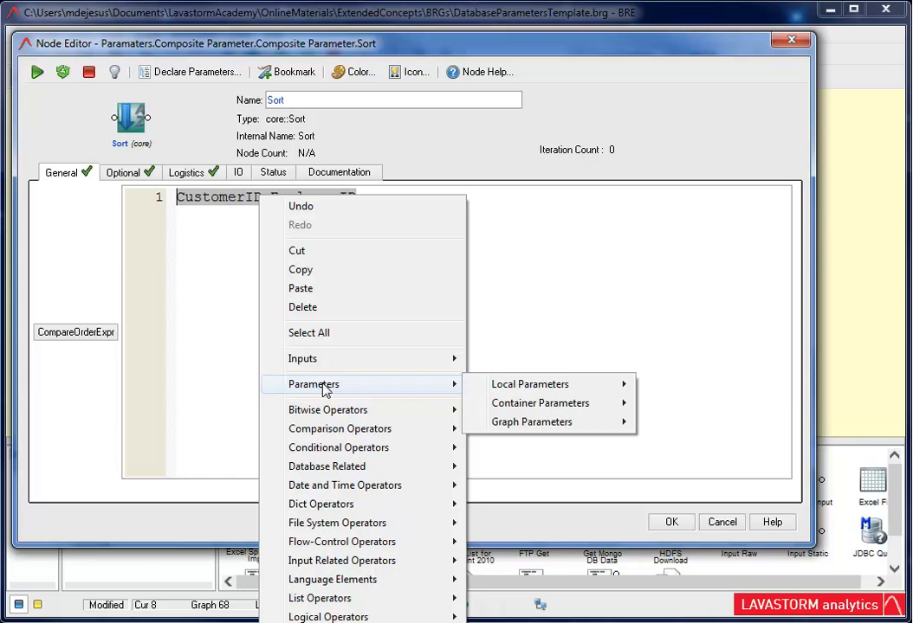
mouse_move(515, 406)
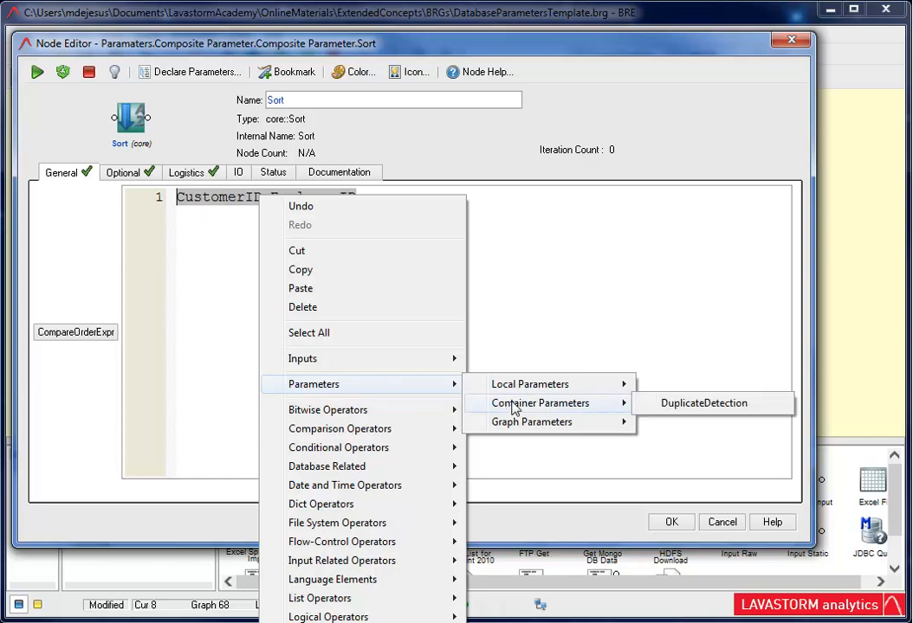
click(711, 406)
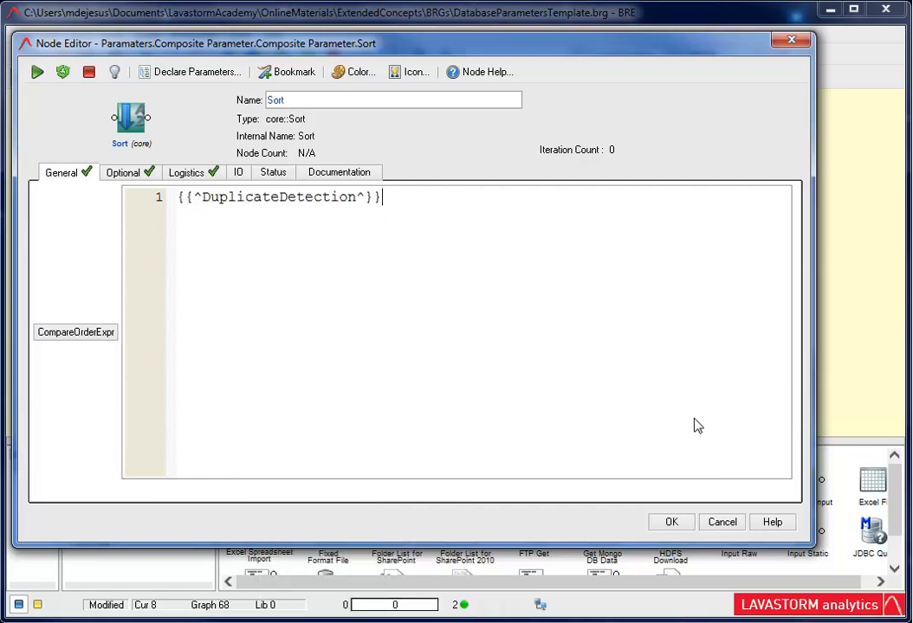
click(675, 524)
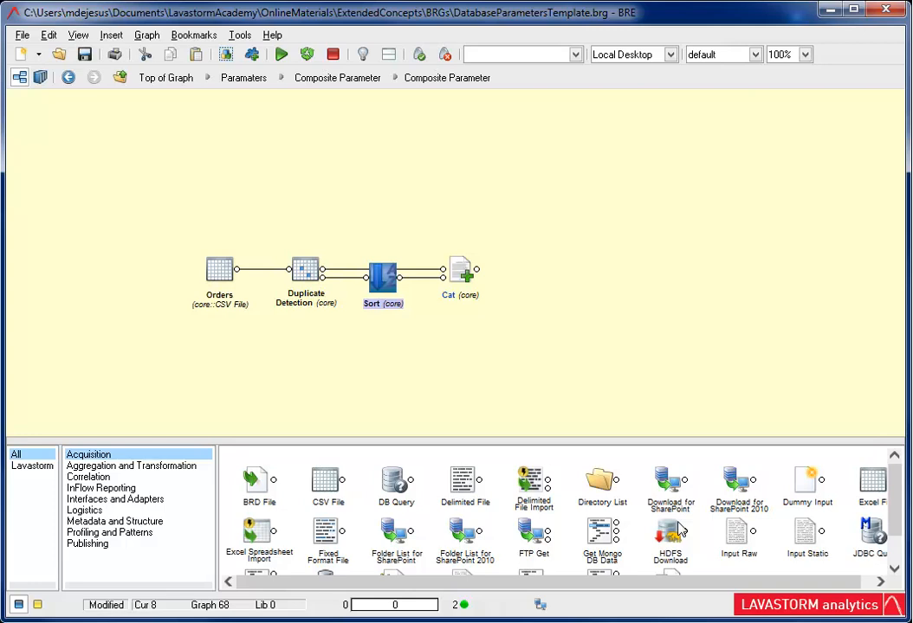
- Return to the parent level, run the Composite Parameter node and open it to inspect its inner nodes
click(340, 79)
click(150, 235)
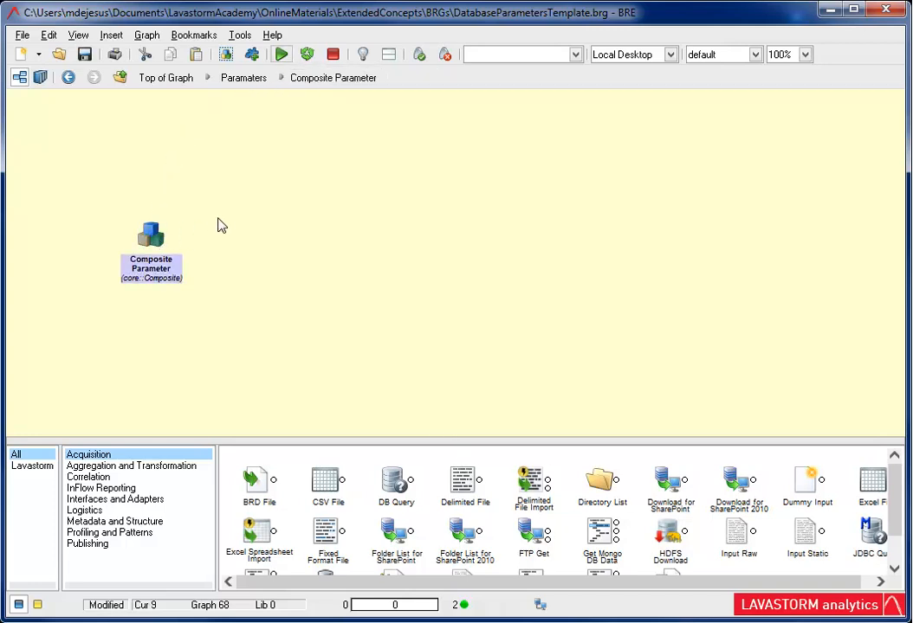
click(282, 57)
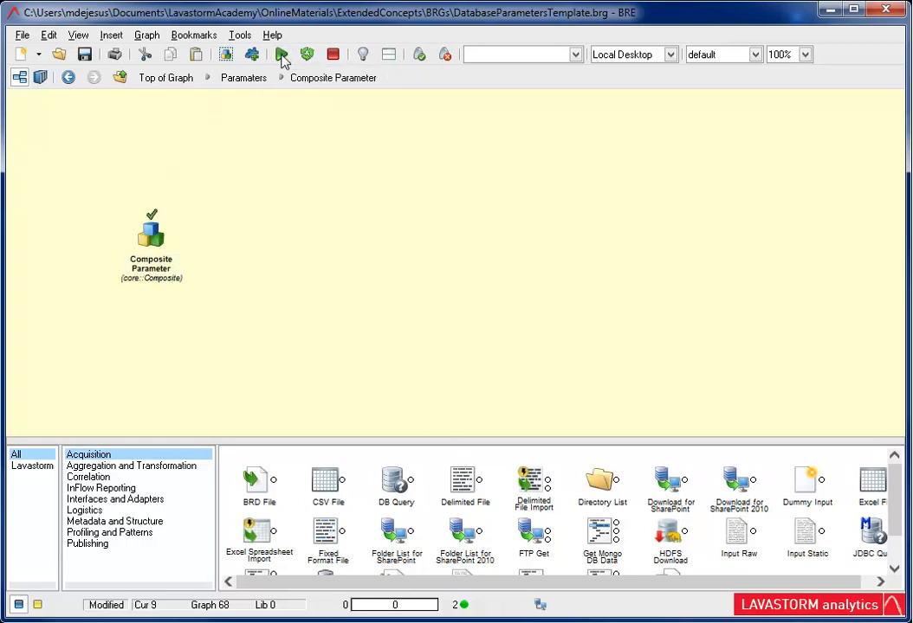
double_click(151, 235)
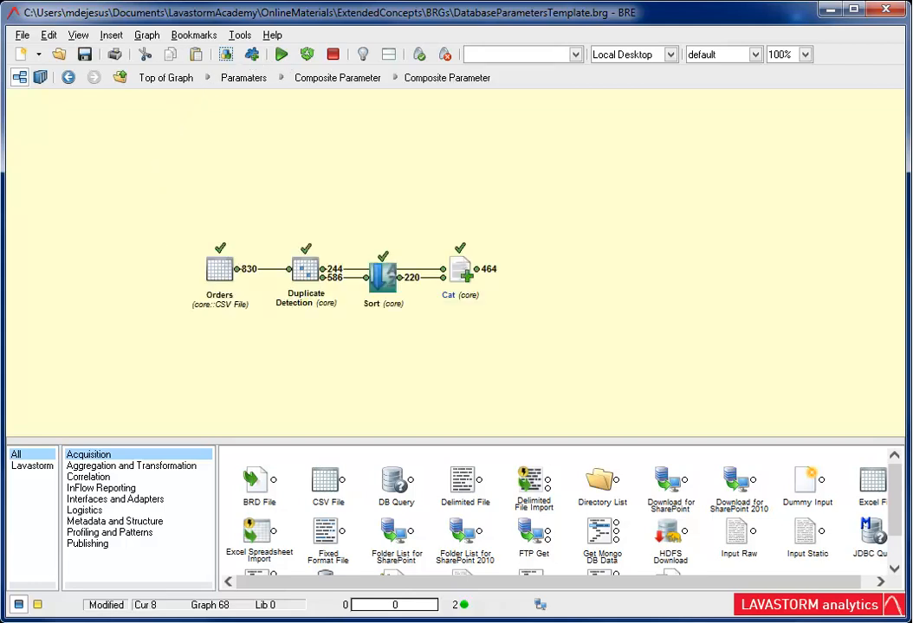